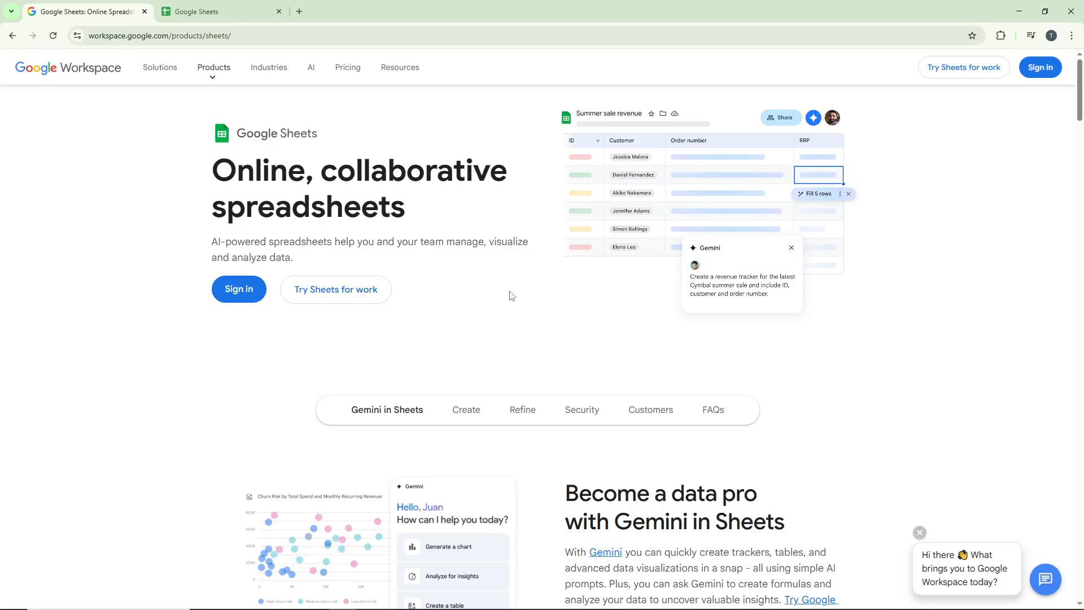
- Switch to the Google Sheets browser tab showing the recent spreadsheets list
click(261, 302)
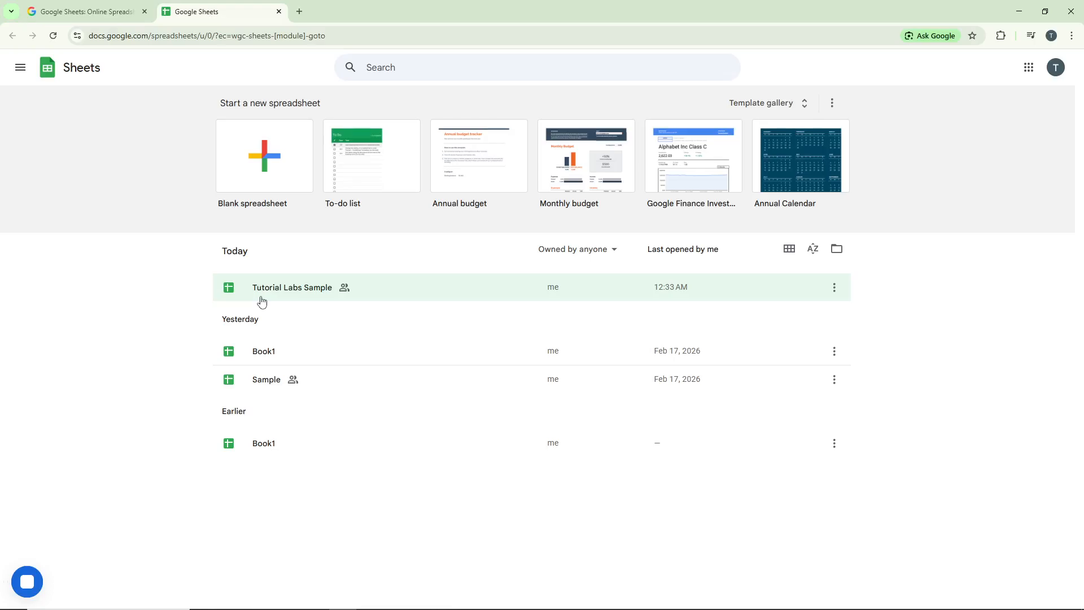
- Open Tutorial Labs Sample from the Today list of recent spreadsheets
click(428, 303)
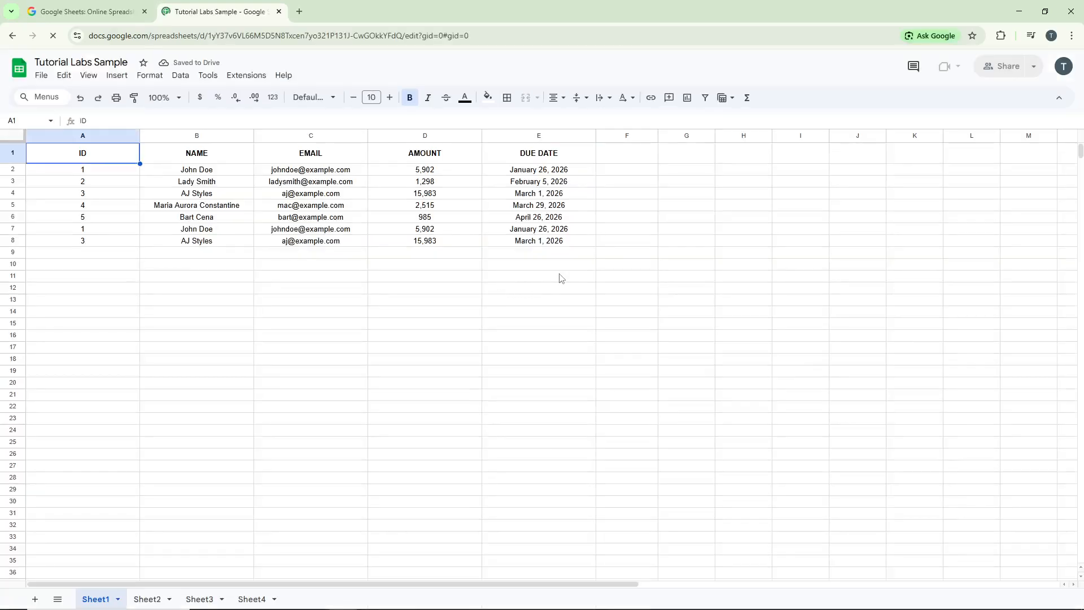
- Open the Google Workspace Marketplace via Extensions > Add-ons > Get add-ons
click(237, 77)
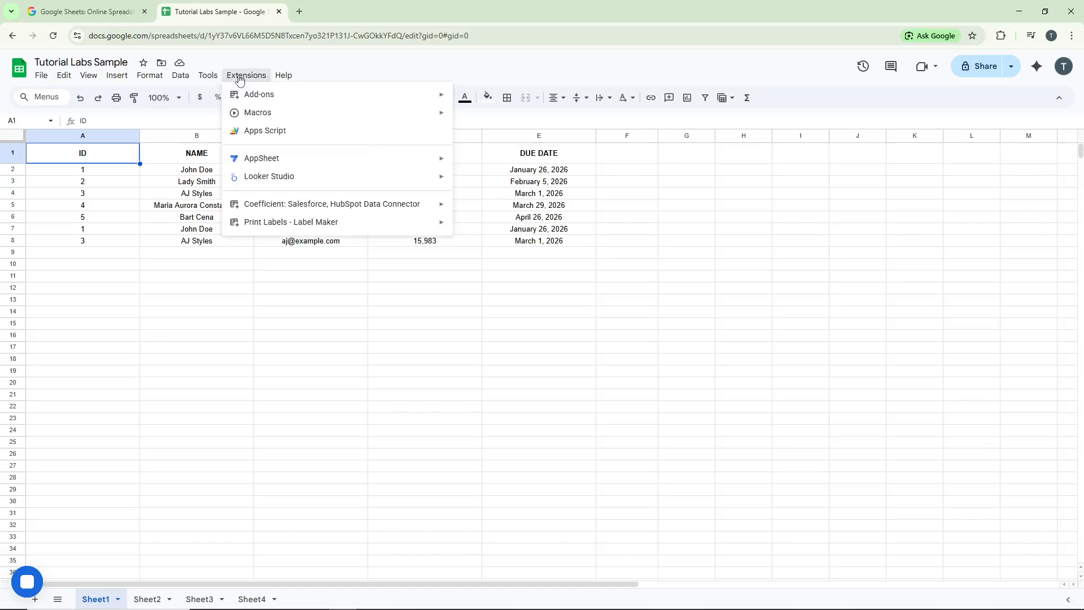
mouse_move(255, 96)
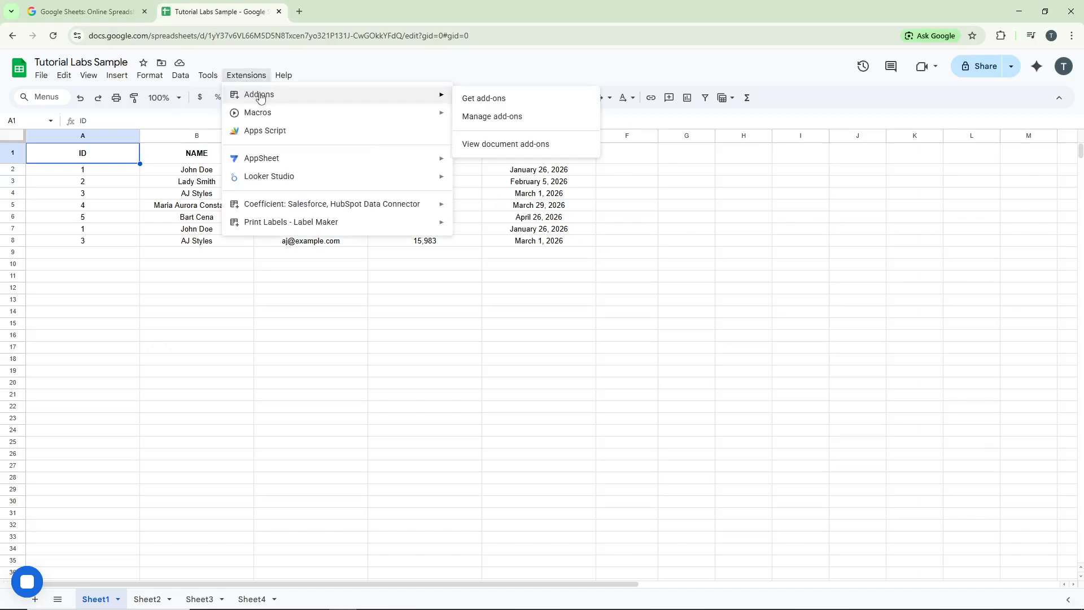
click(477, 99)
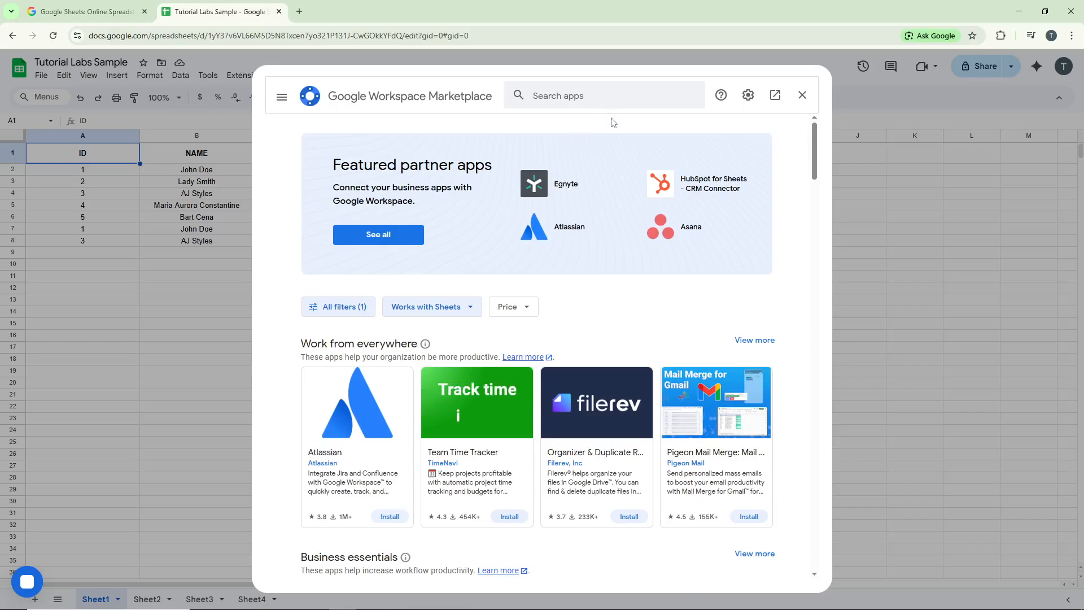
- Search the Marketplace for 'sheetgo', open the Sheetgo listing and begin installing it
click(601, 102)
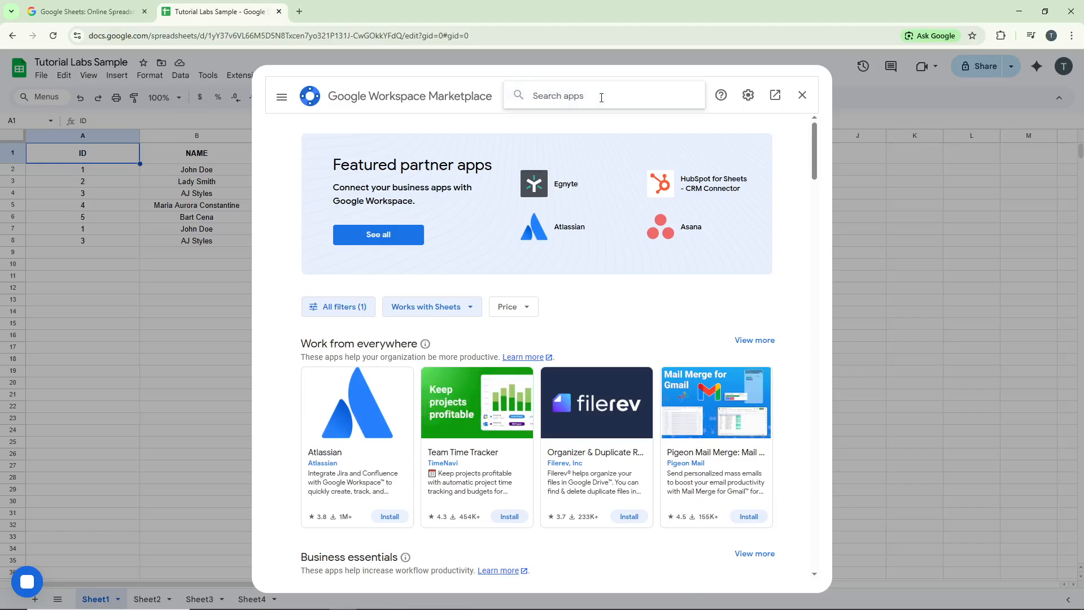
text(sheet go)
key(Return)
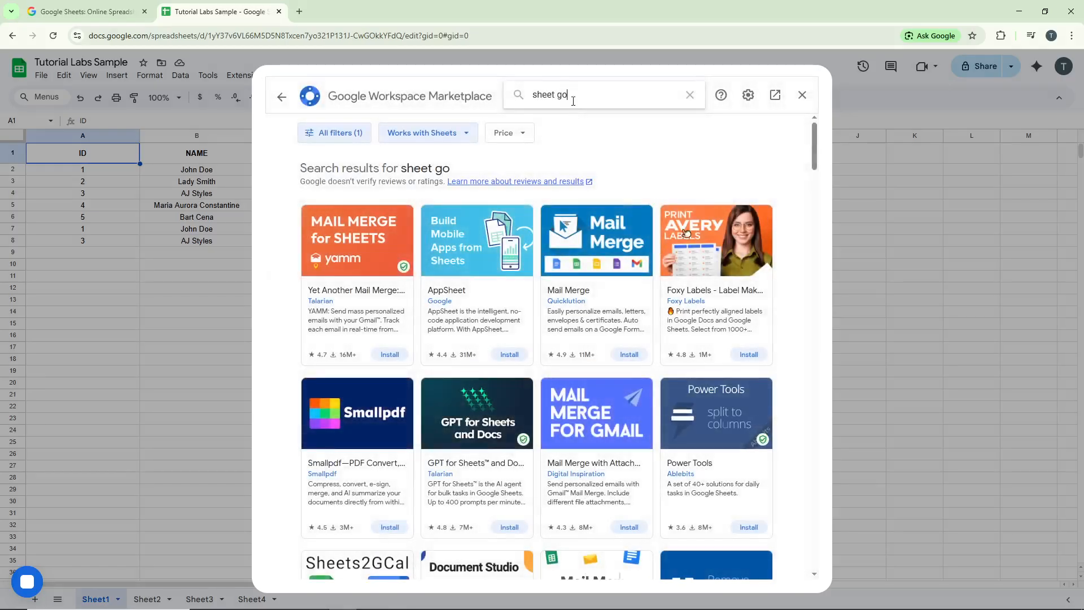
key(BackSpace)
key(Return)
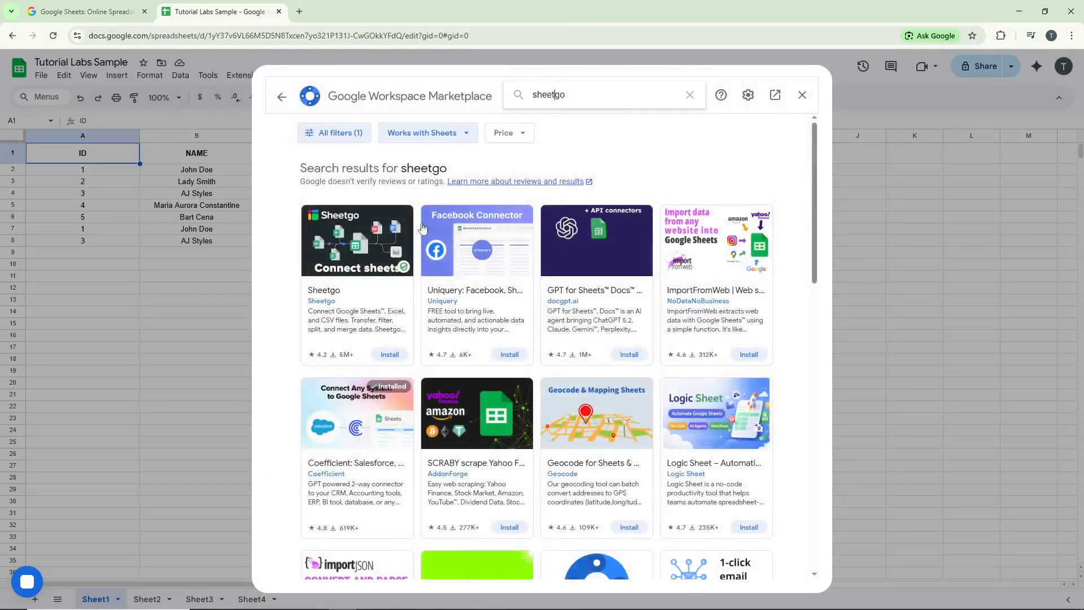
click(375, 259)
click(683, 175)
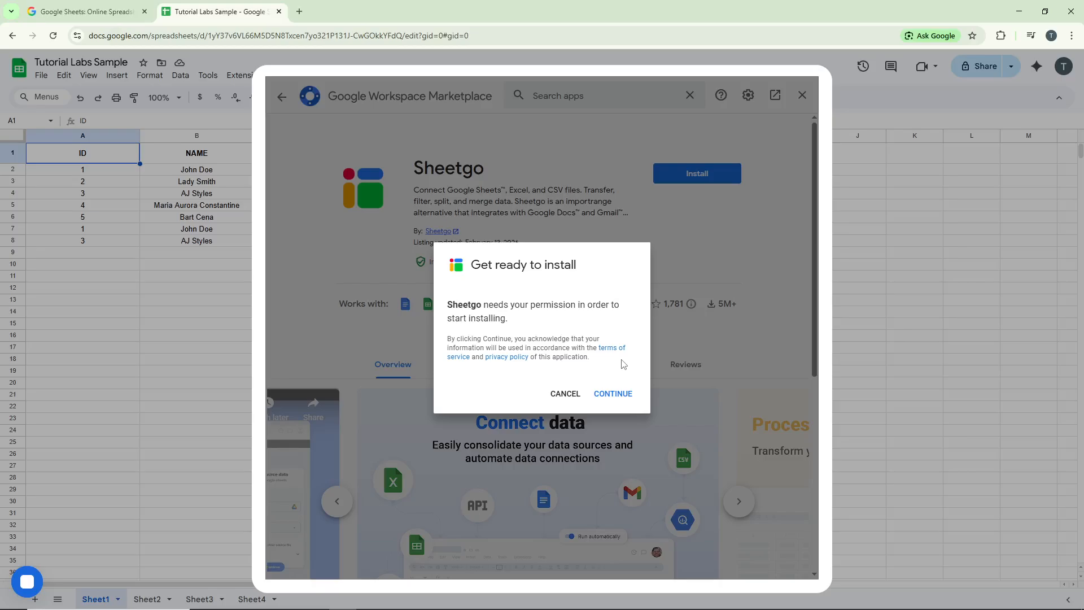
- Approve the Sheetgo install, sign in, and grant it all requested account permissions
click(622, 399)
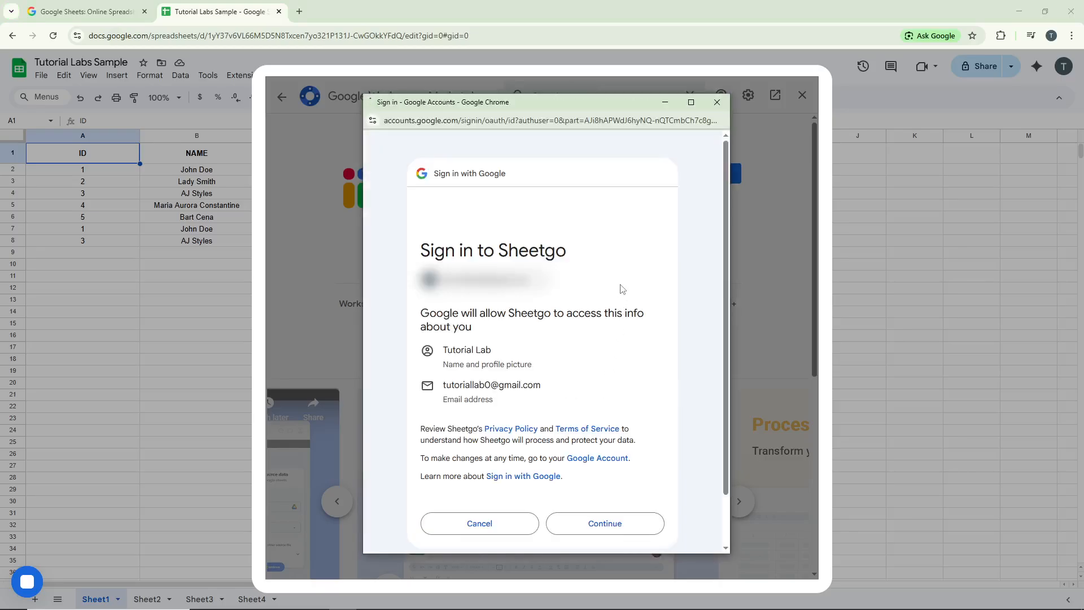
scroll(622, 302, down, 1)
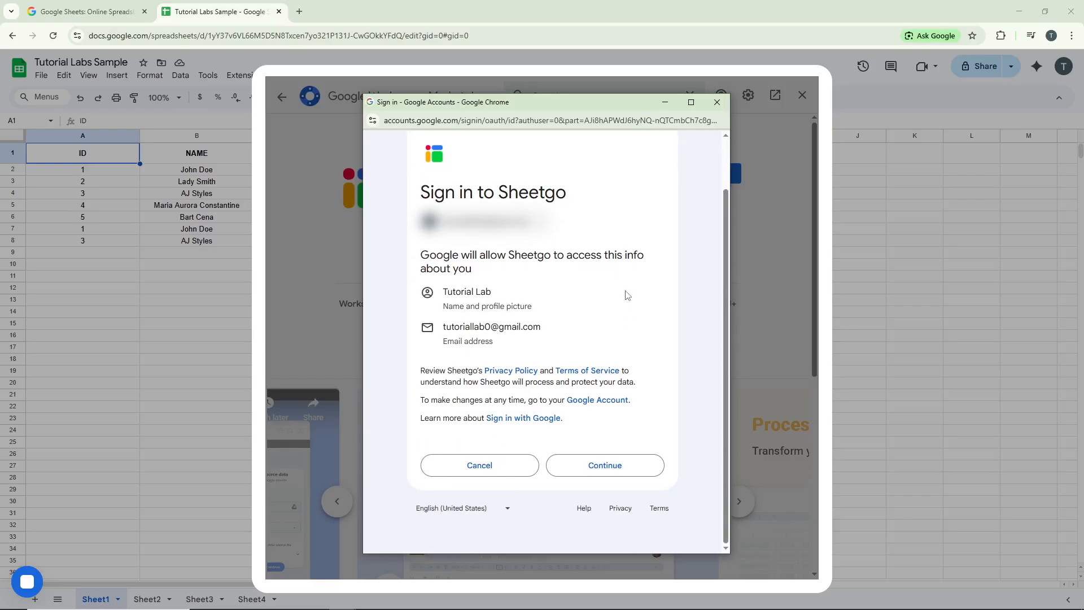
click(612, 465)
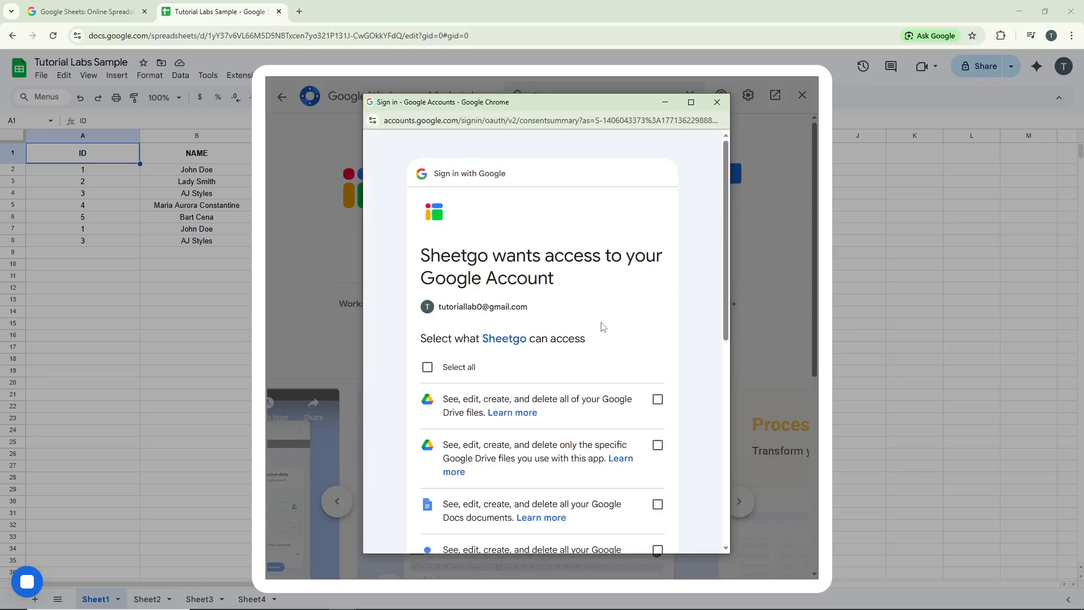
scroll(576, 319, down, 1)
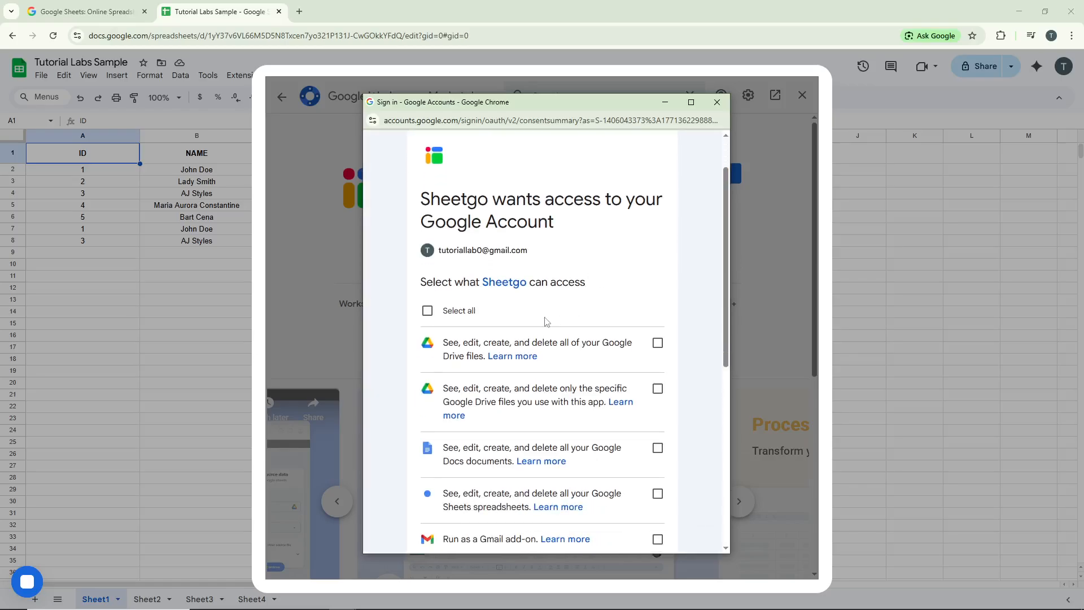
click(448, 316)
scroll(603, 325, down, 6)
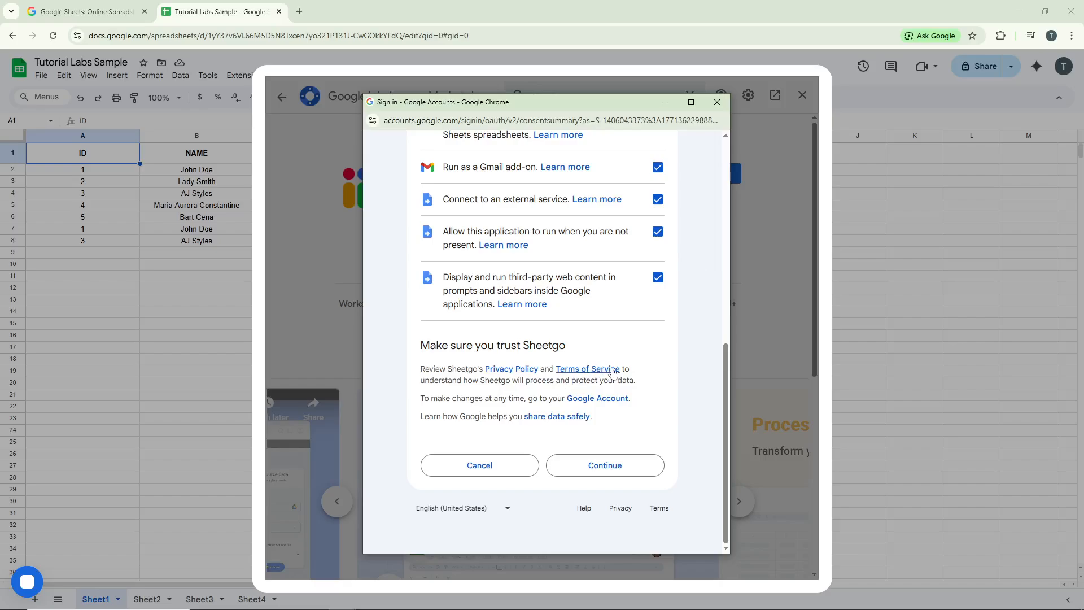
click(627, 470)
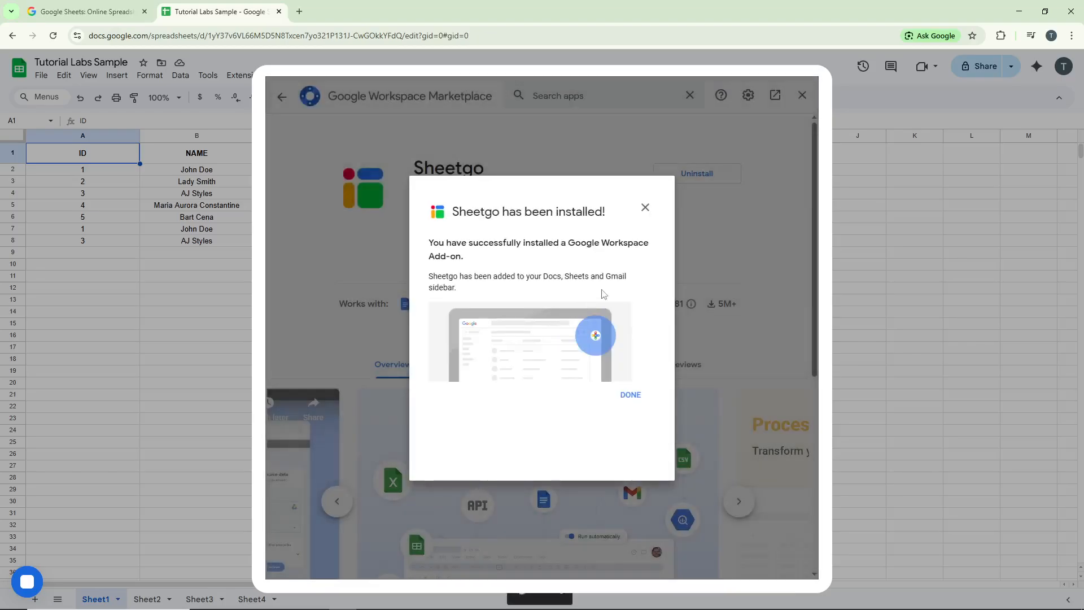
- Close the install confirmation and Marketplace, then launch Extensions > Sheetgo > Start
click(645, 209)
click(803, 95)
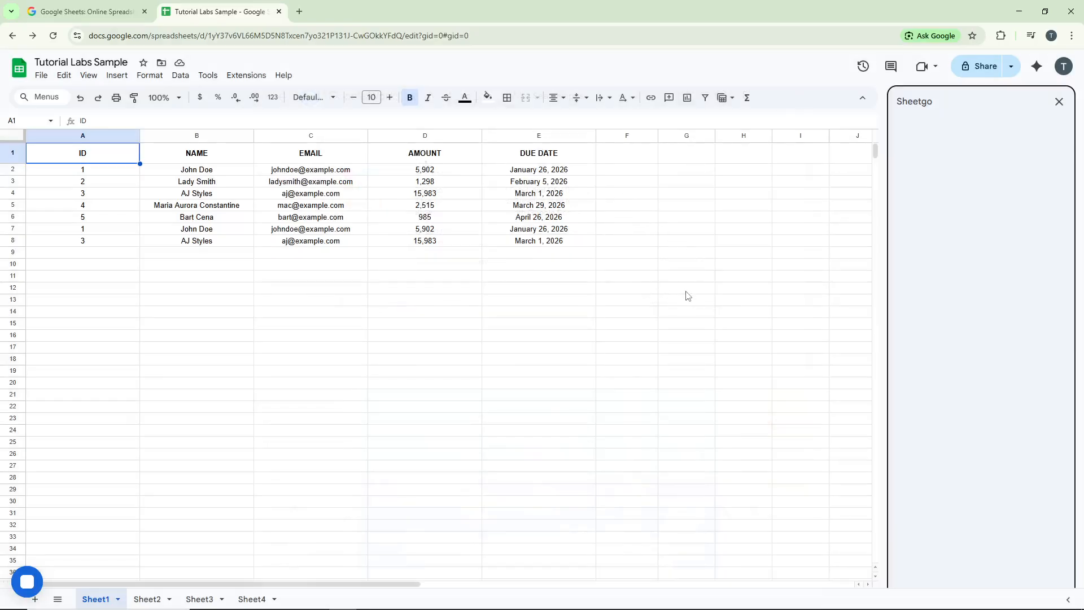
click(250, 78)
mouse_move(278, 242)
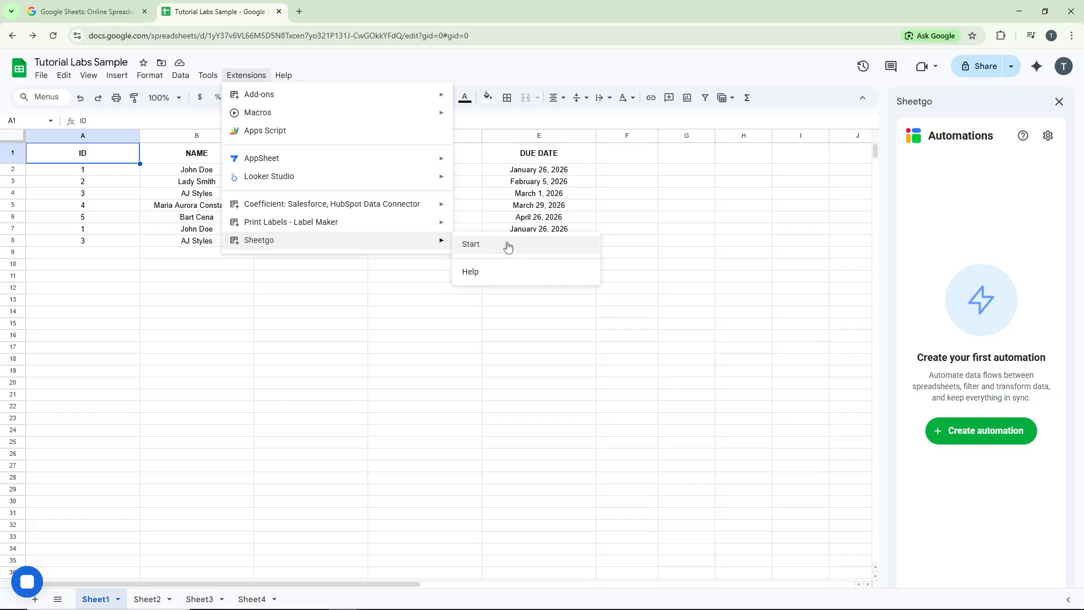
click(941, 266)
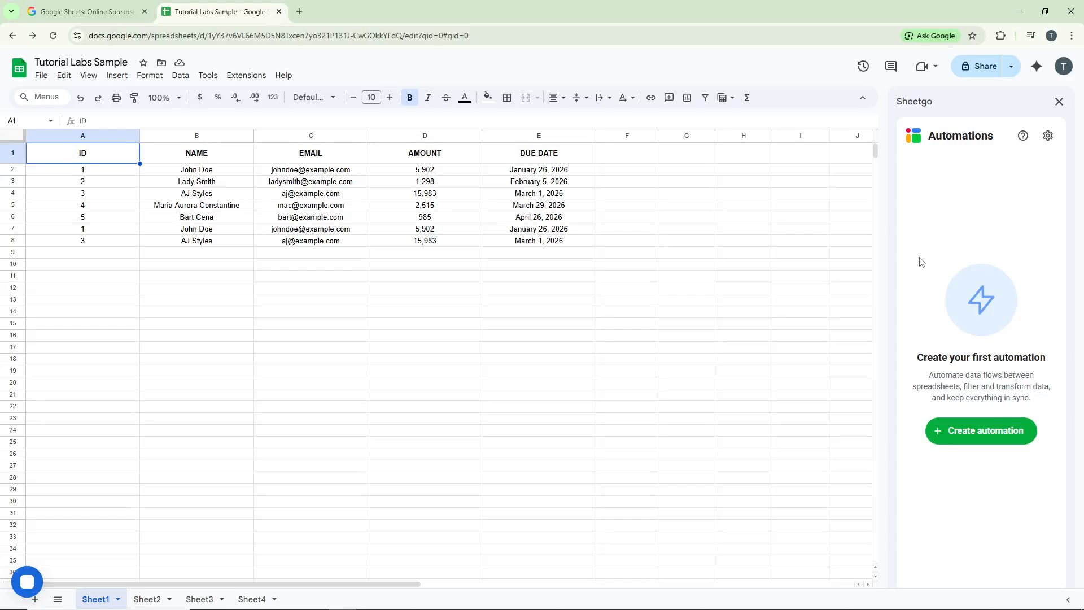
- Create a new automation using Book1's Sheet1 from Google Drive as the first source
click(969, 426)
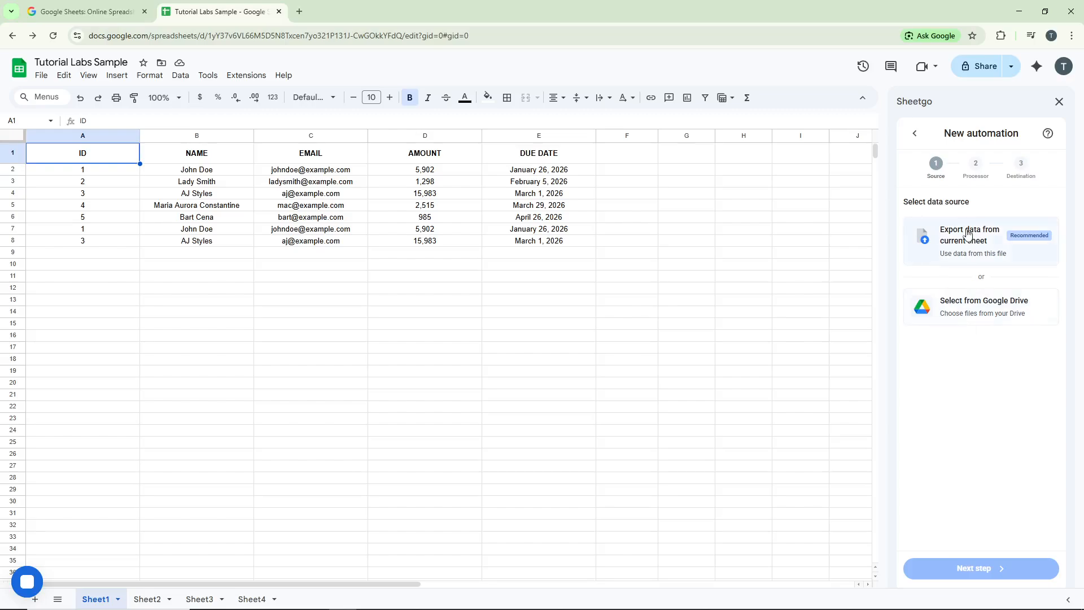
click(985, 320)
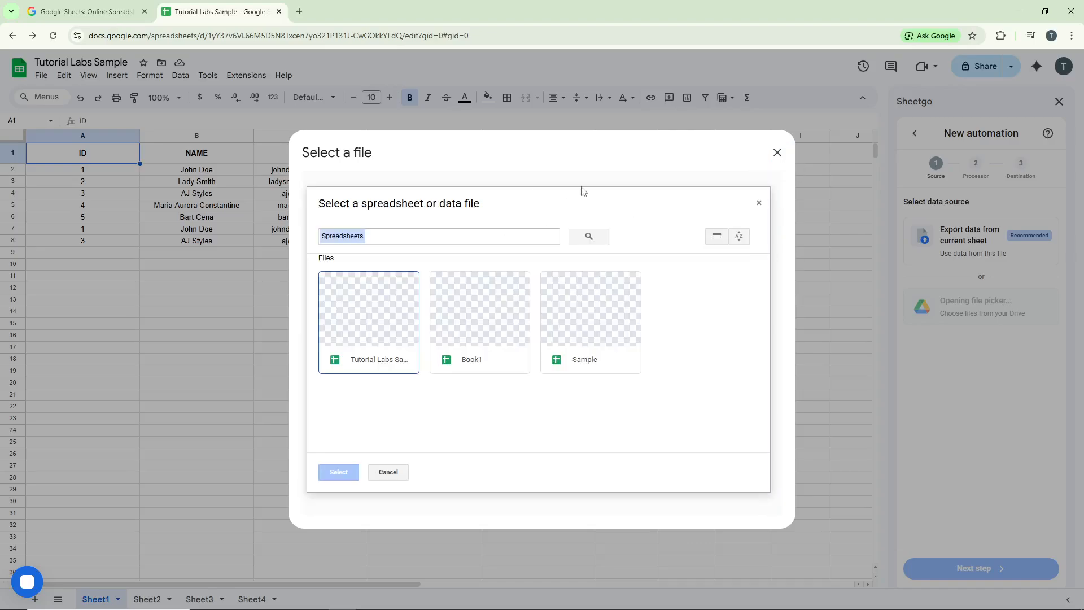
click(523, 342)
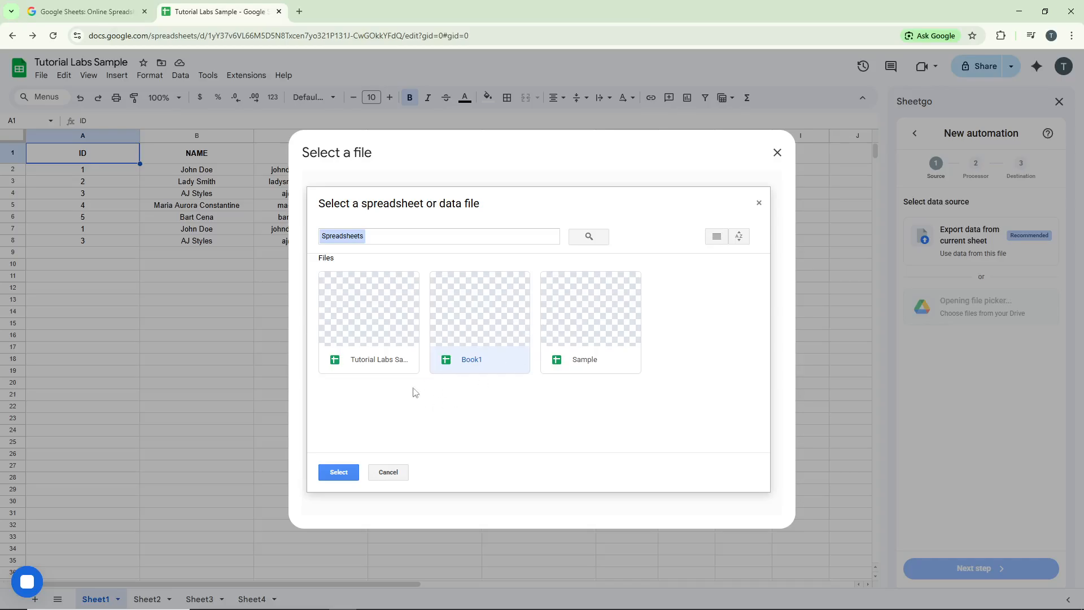
click(339, 472)
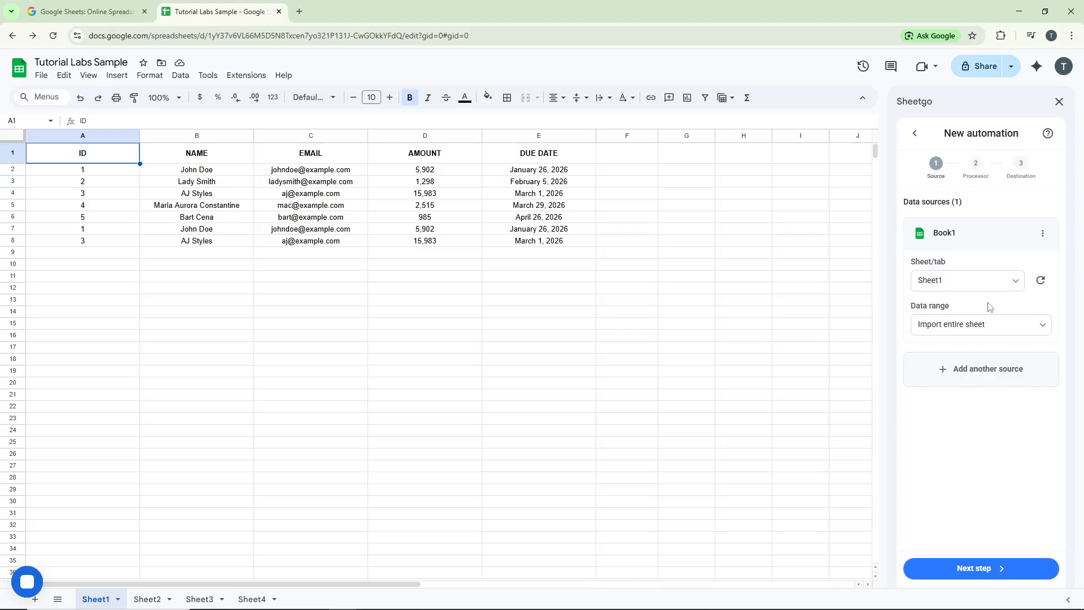
click(980, 371)
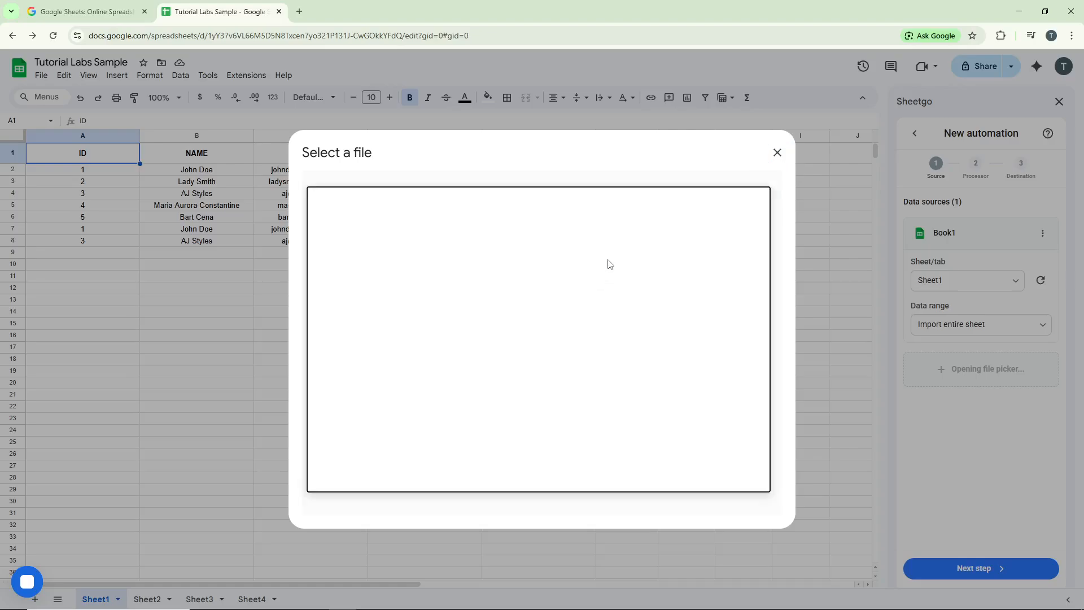
- Add the Sample file as a second source and advance to the data processor step
click(584, 304)
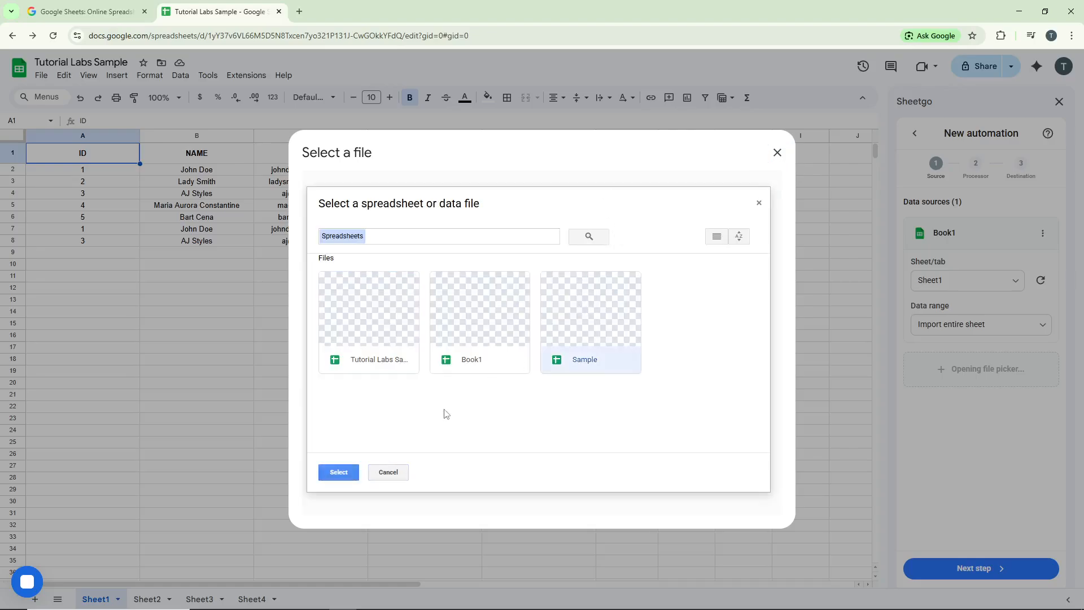
click(339, 473)
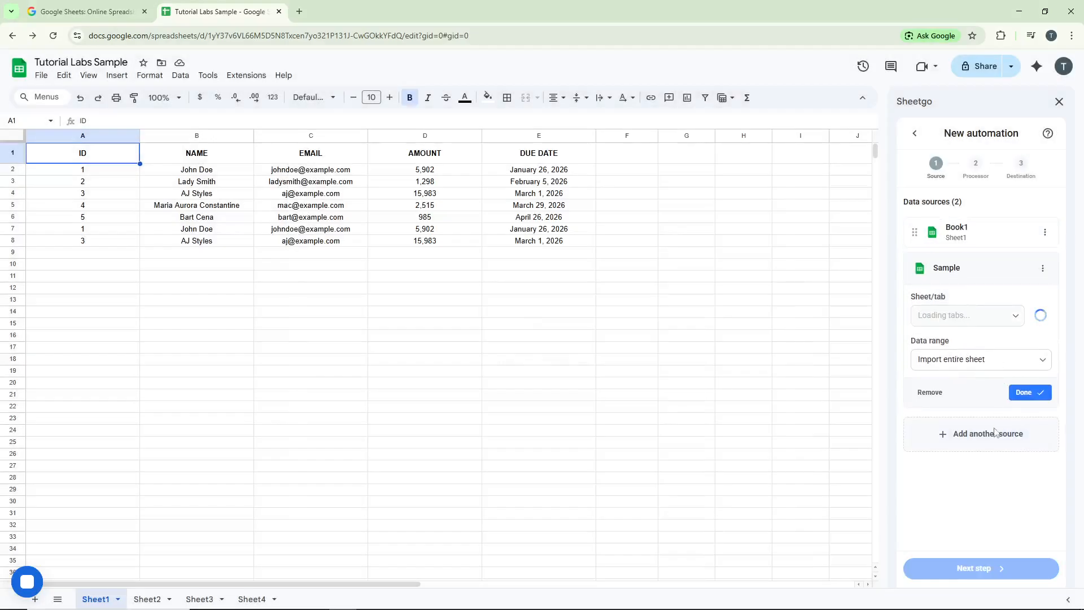
click(991, 571)
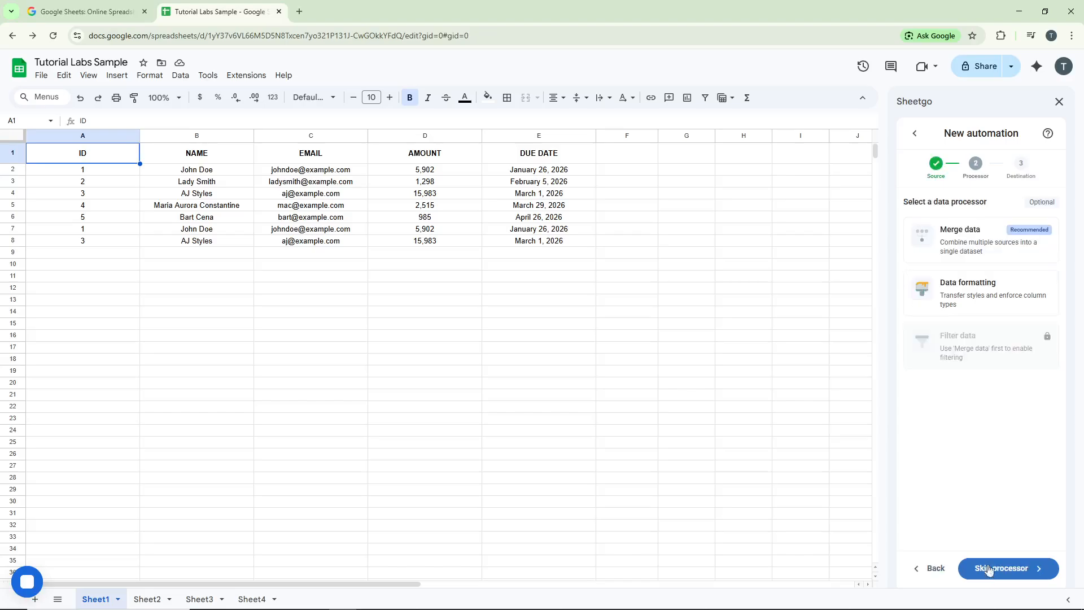
- Add a Merge data processor with its default settings and continue to the destination
click(979, 251)
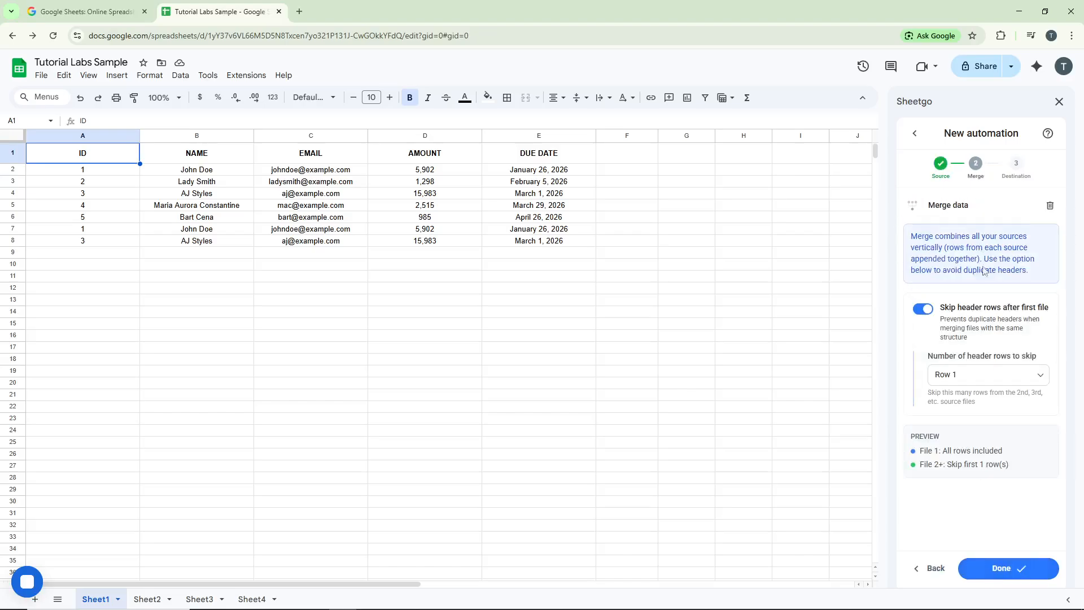
click(1003, 568)
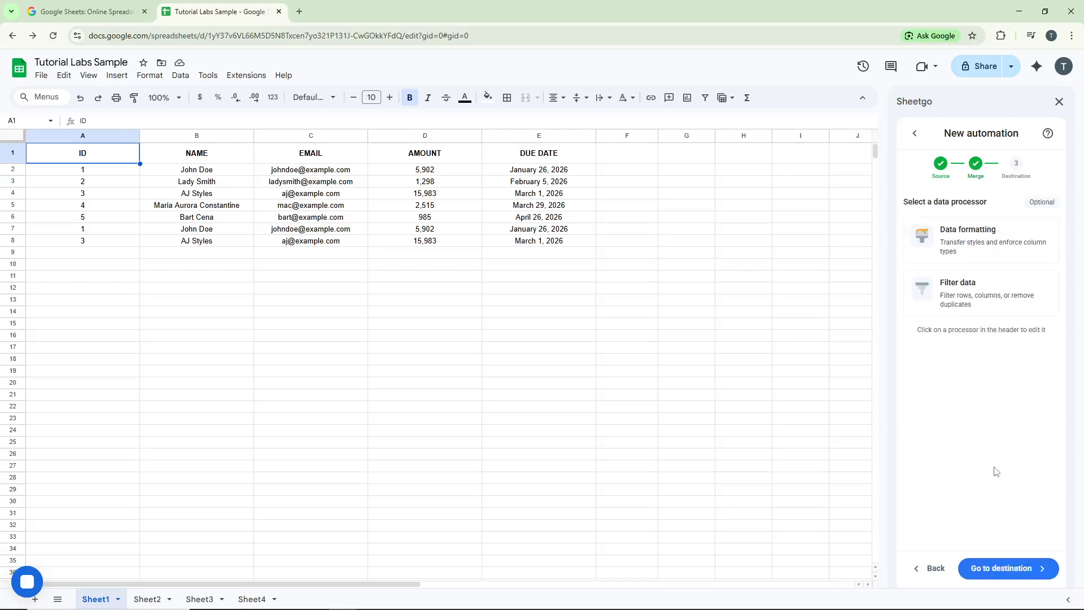
click(1004, 570)
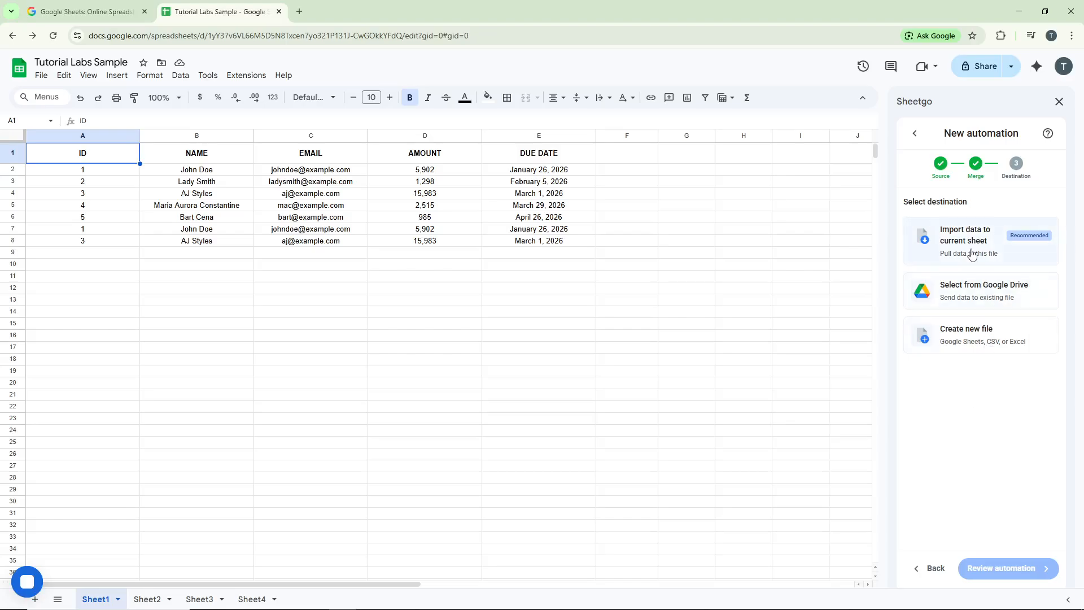
- Output to a new file 'Merged generic data' with default settings and review the automation
click(996, 338)
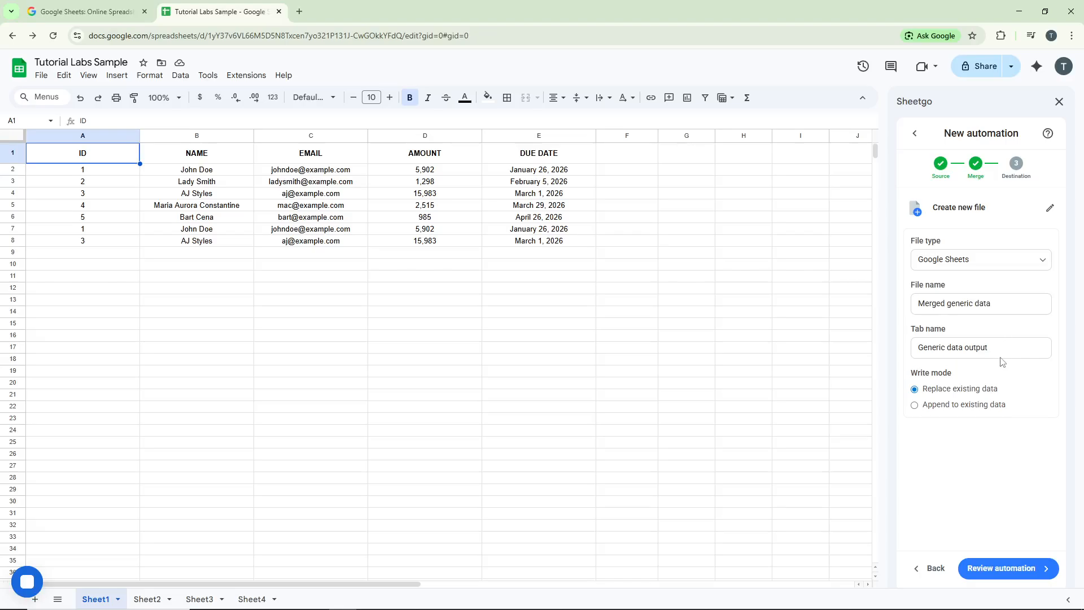
click(1021, 568)
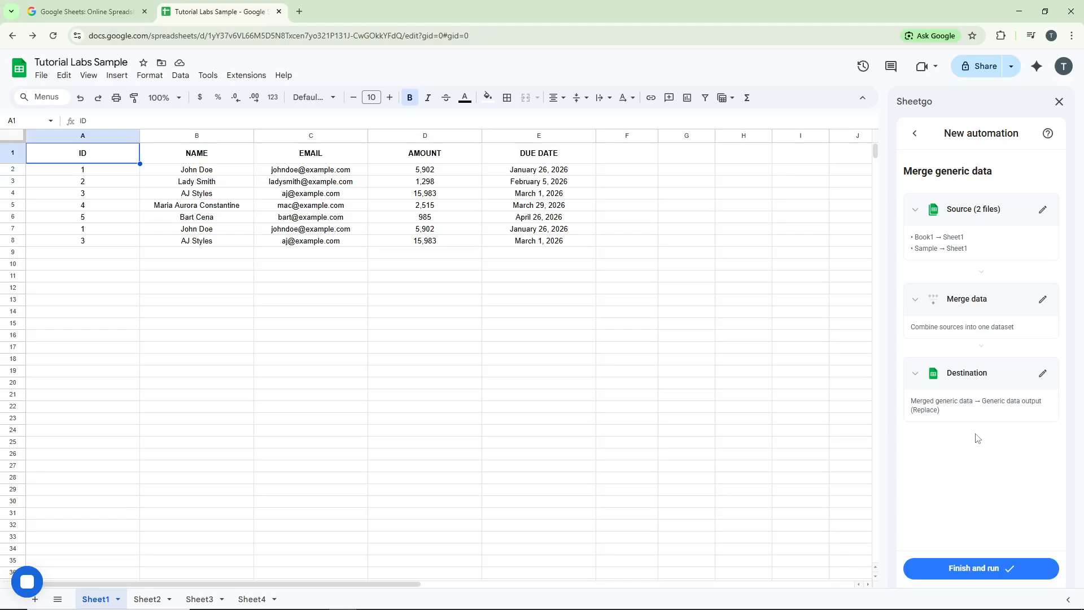
- Save and run the 'Merge generic data' automation that merges Book1 and Sample
click(983, 569)
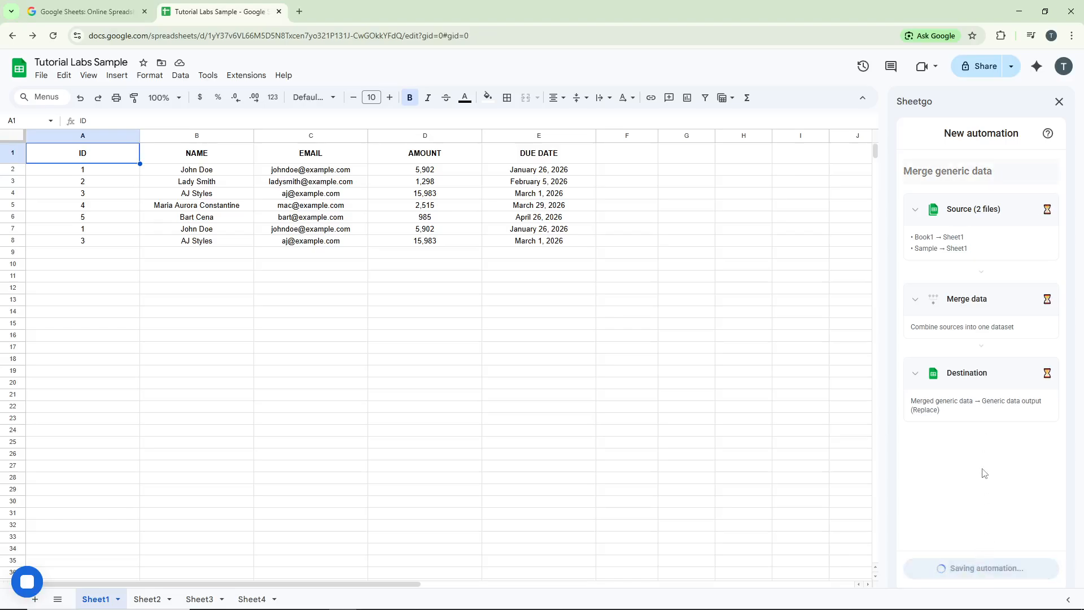